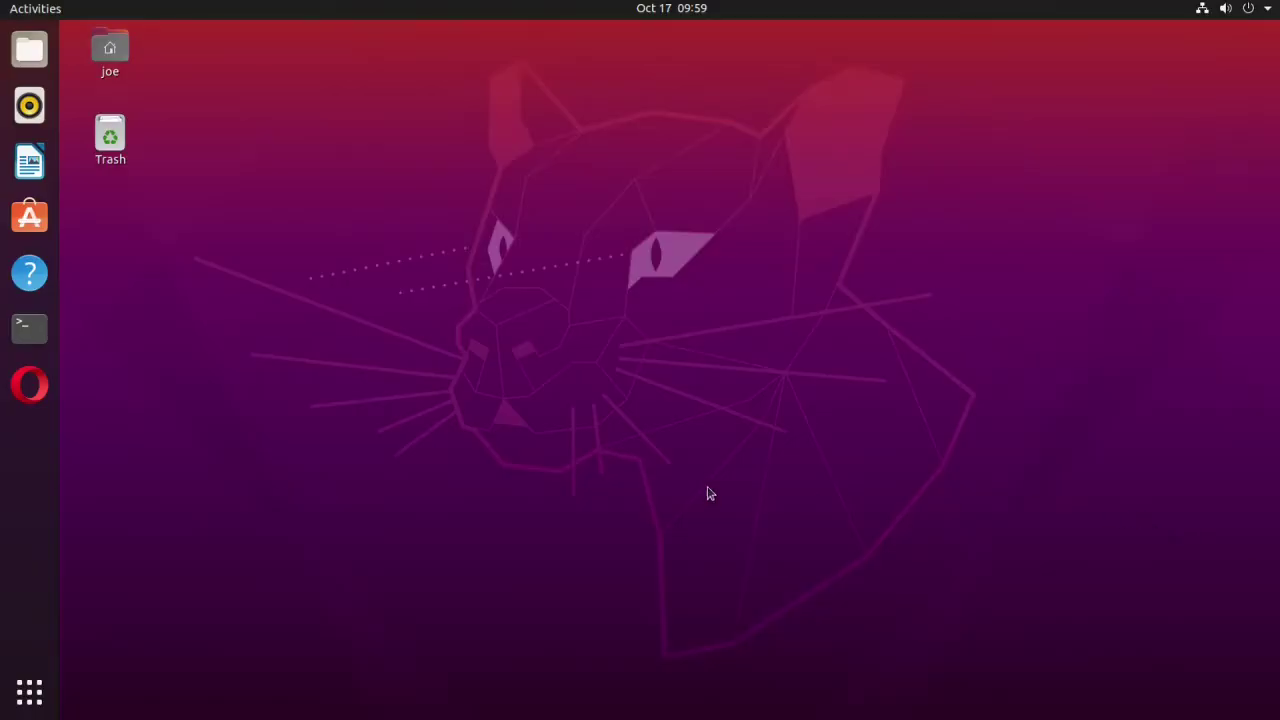
Run 'sudo apt update && sudo apt upgrade -y' in a terminal, authenticate, then close it once everything is current.
{"action": "left_click", "coordinate": [30, 330]}
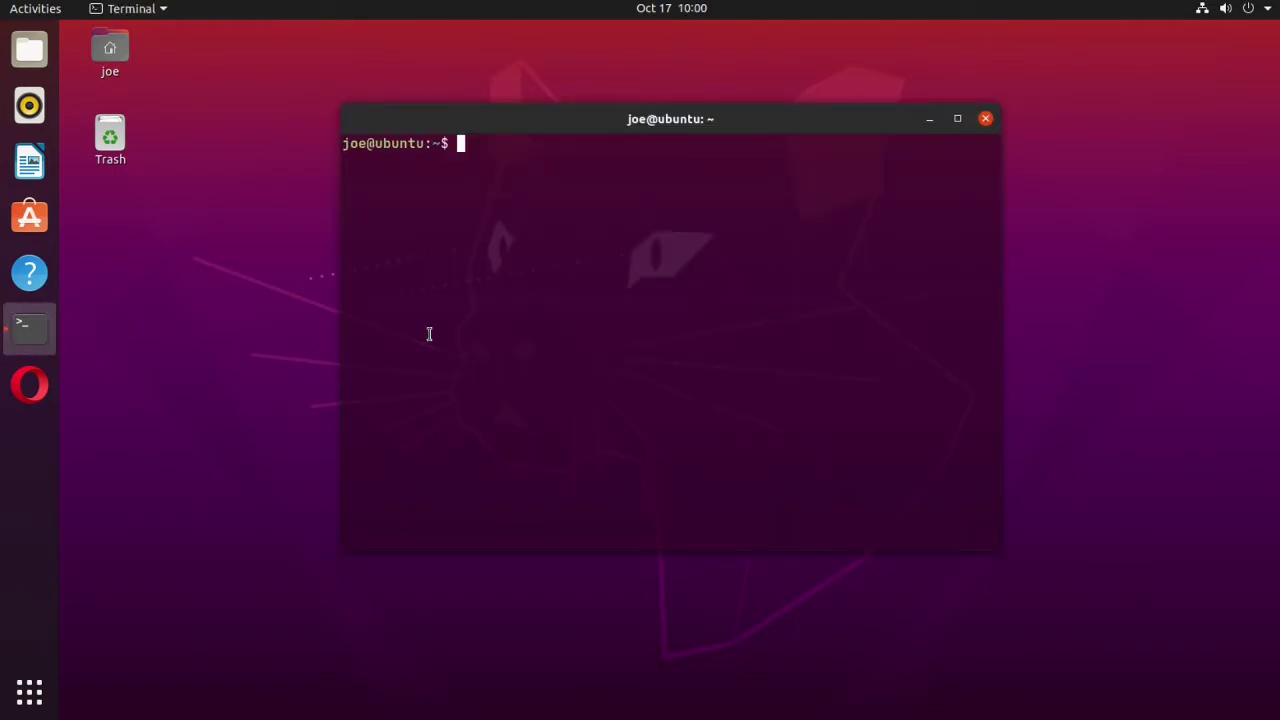
{"action": "type", "text": "sudo apt update"}
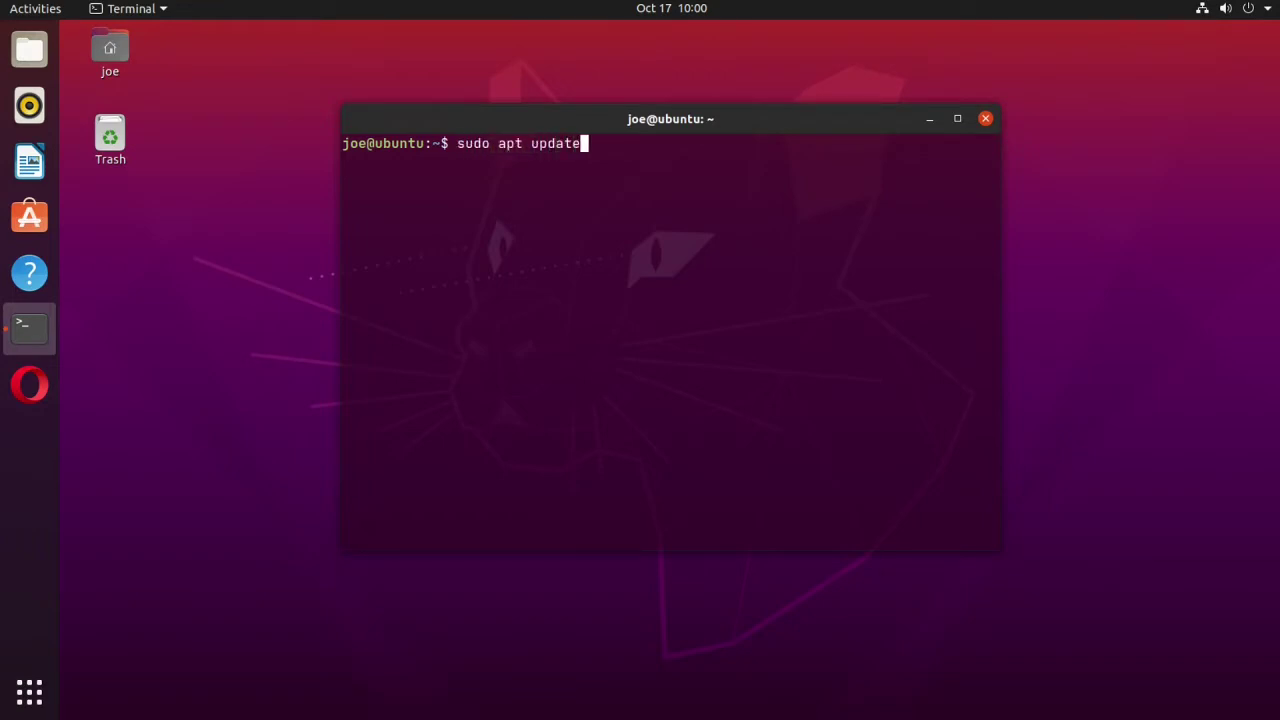
{"action": "type", "text": " && sudo apt upgrade"}
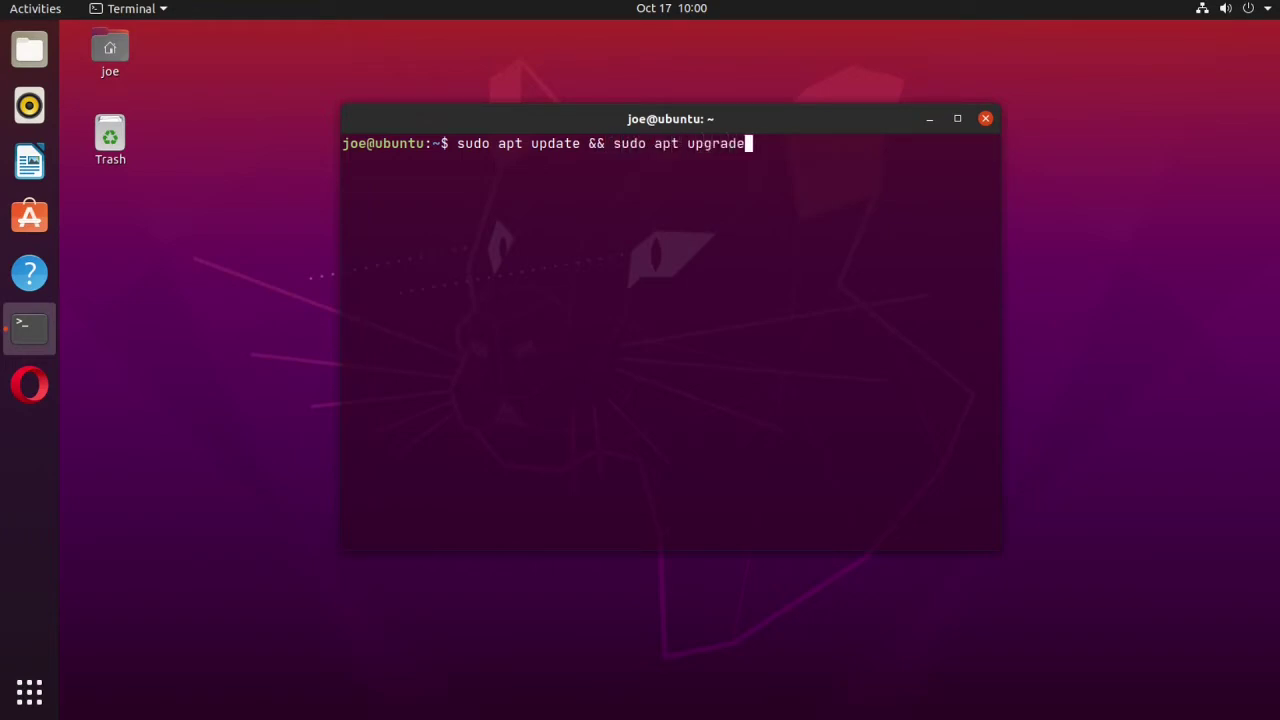
{"action": "type", "text": " -y"}
{"action": "key", "text": "Return"}
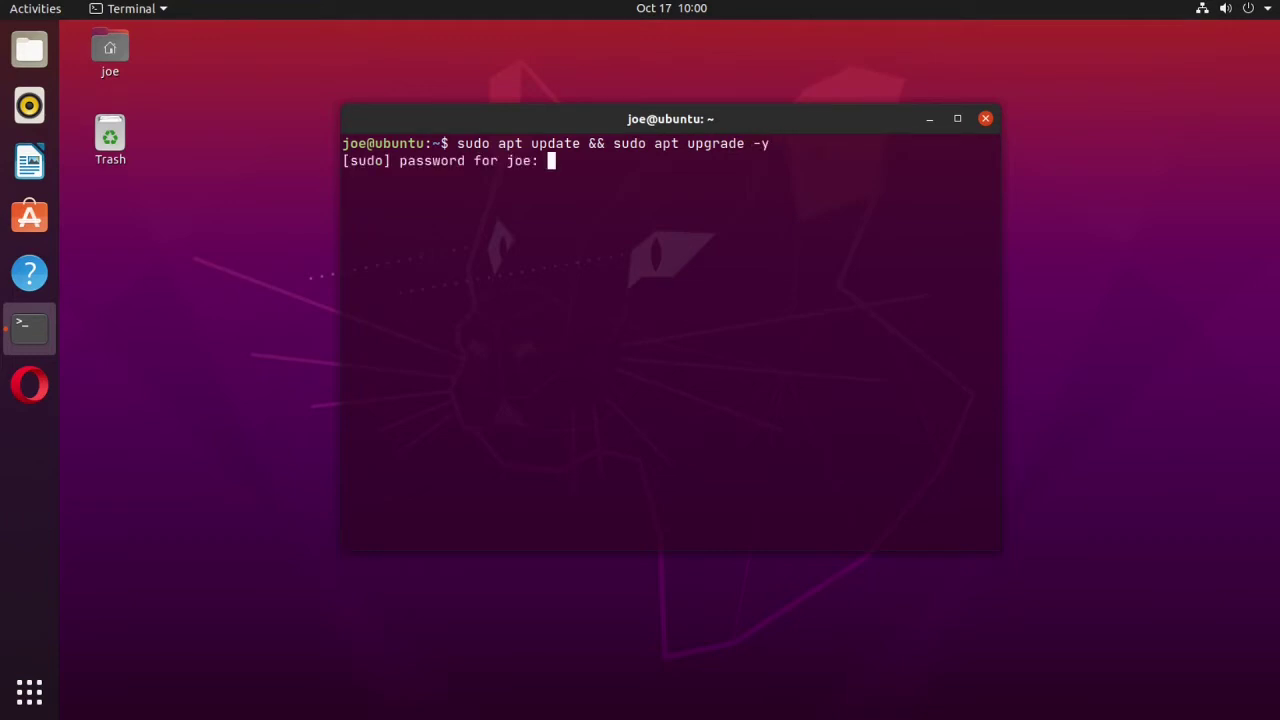
{"action": "key", "text": "Return"}
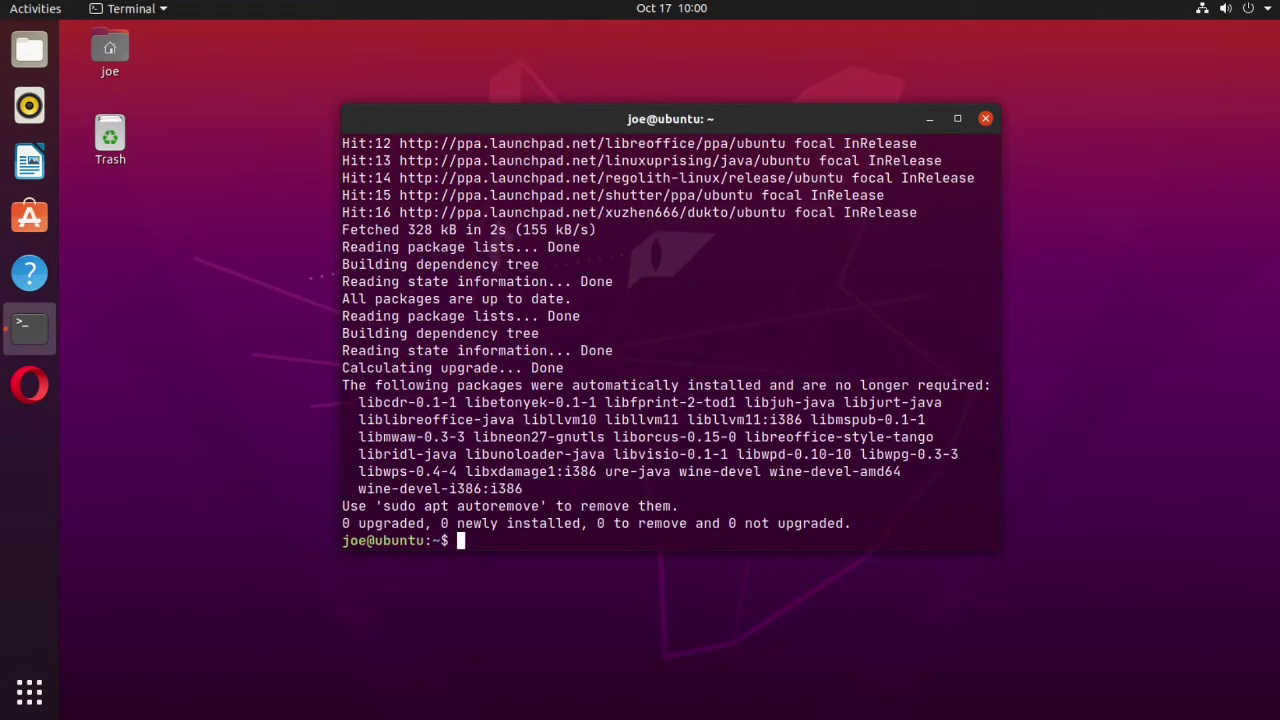
{"action": "key", "text": "ctrl+d"}
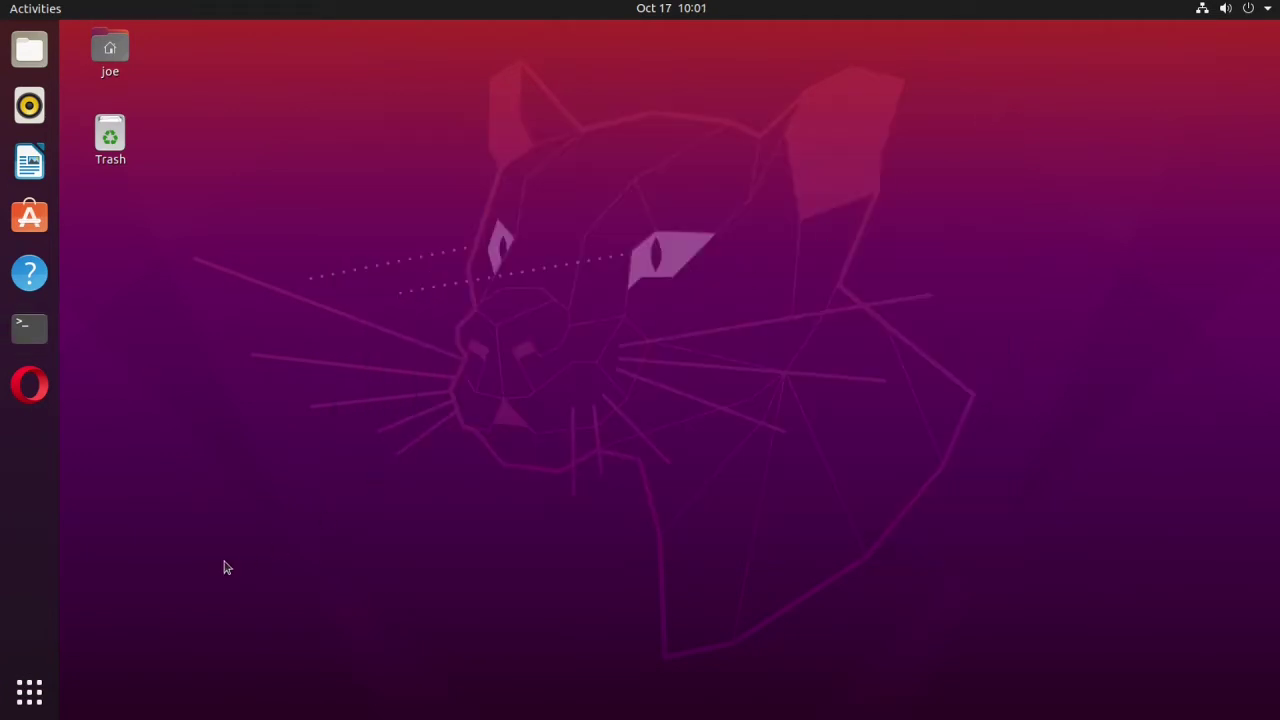
Search the applications list for 'sof' and launch Software Updater.
{"action": "left_click", "coordinate": [30, 692]}
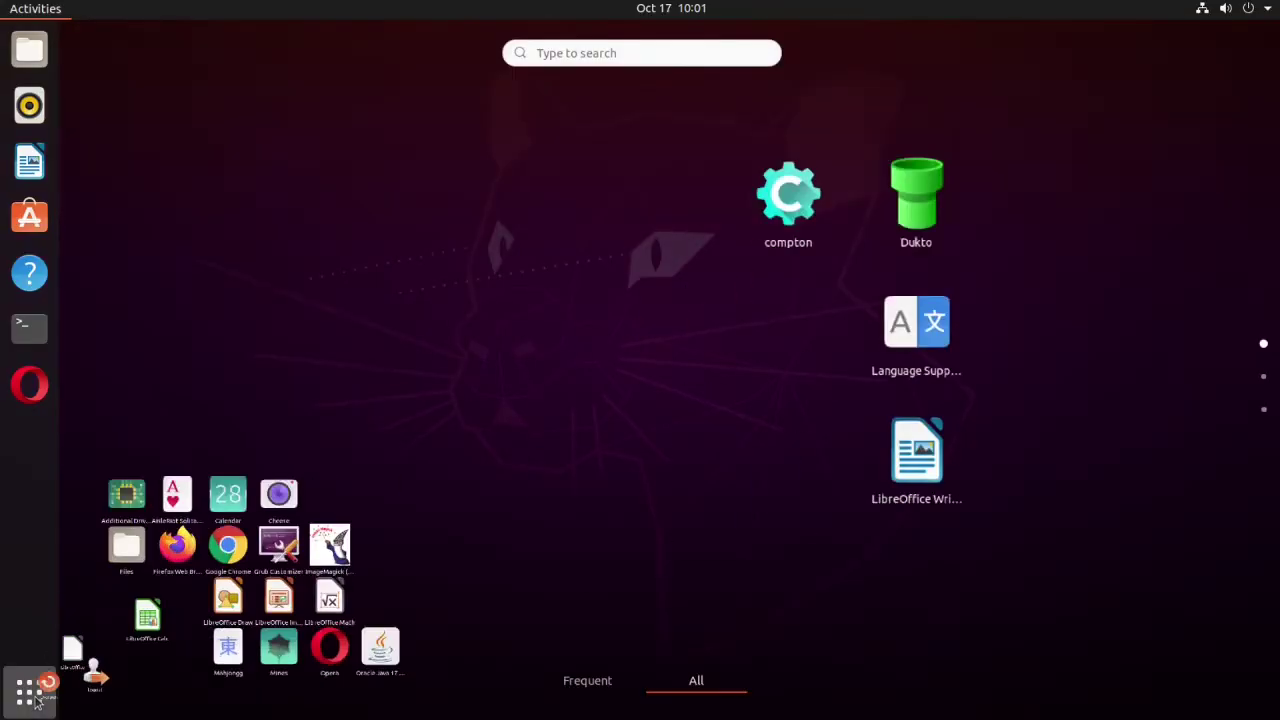
{"action": "type", "text": "sof"}
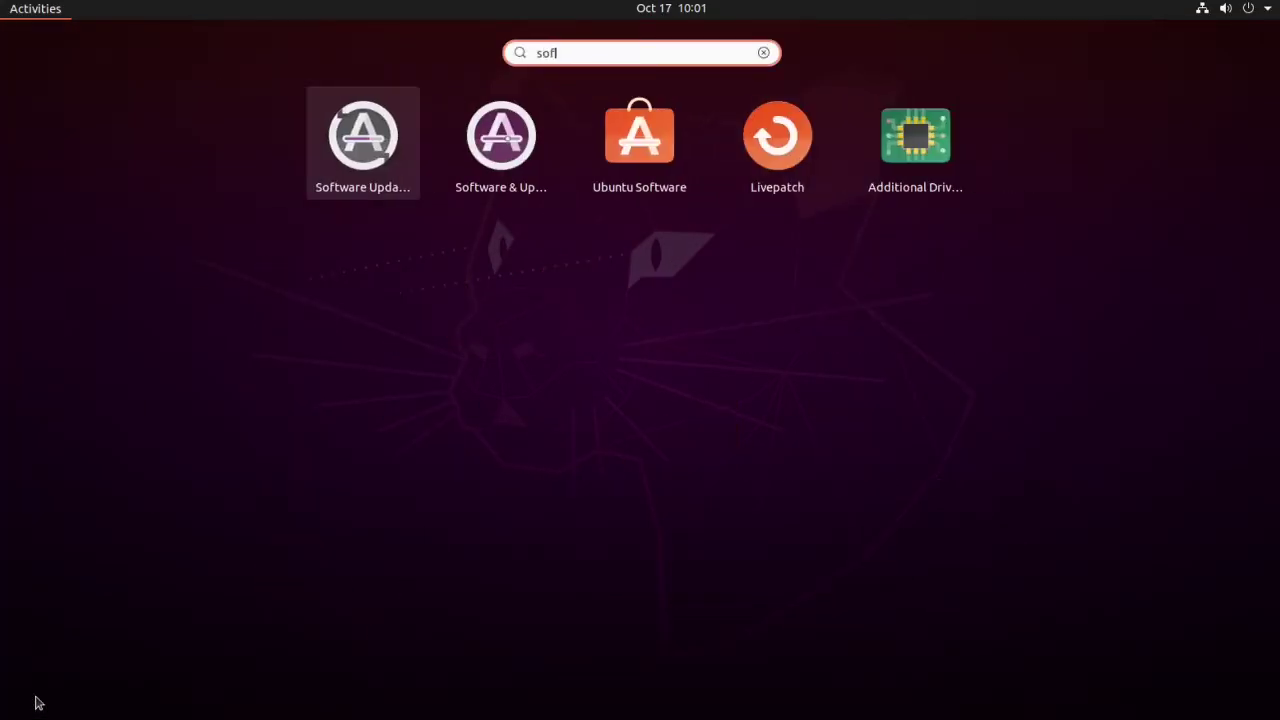
{"action": "left_click", "coordinate": [372, 152]}
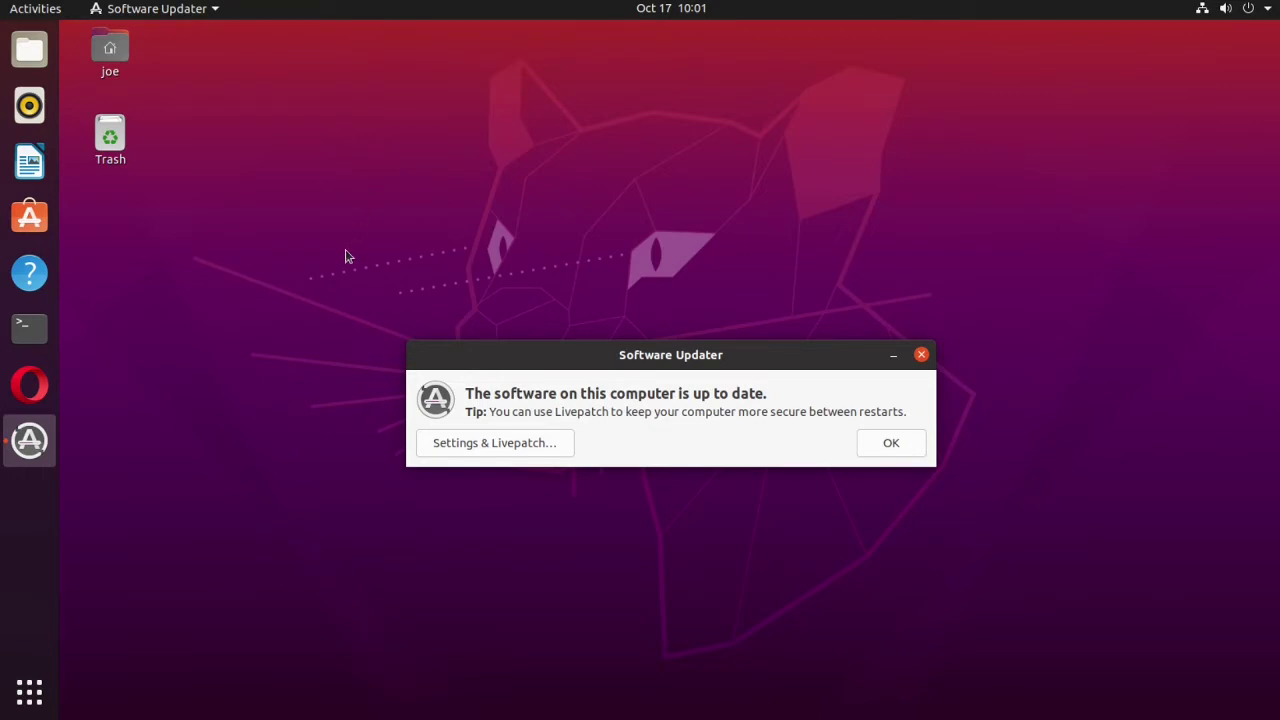
Set 'Notify me of a new Ubuntu version' to 'For any new version', authenticate, and close the settings.
{"action": "left_click", "coordinate": [511, 443]}
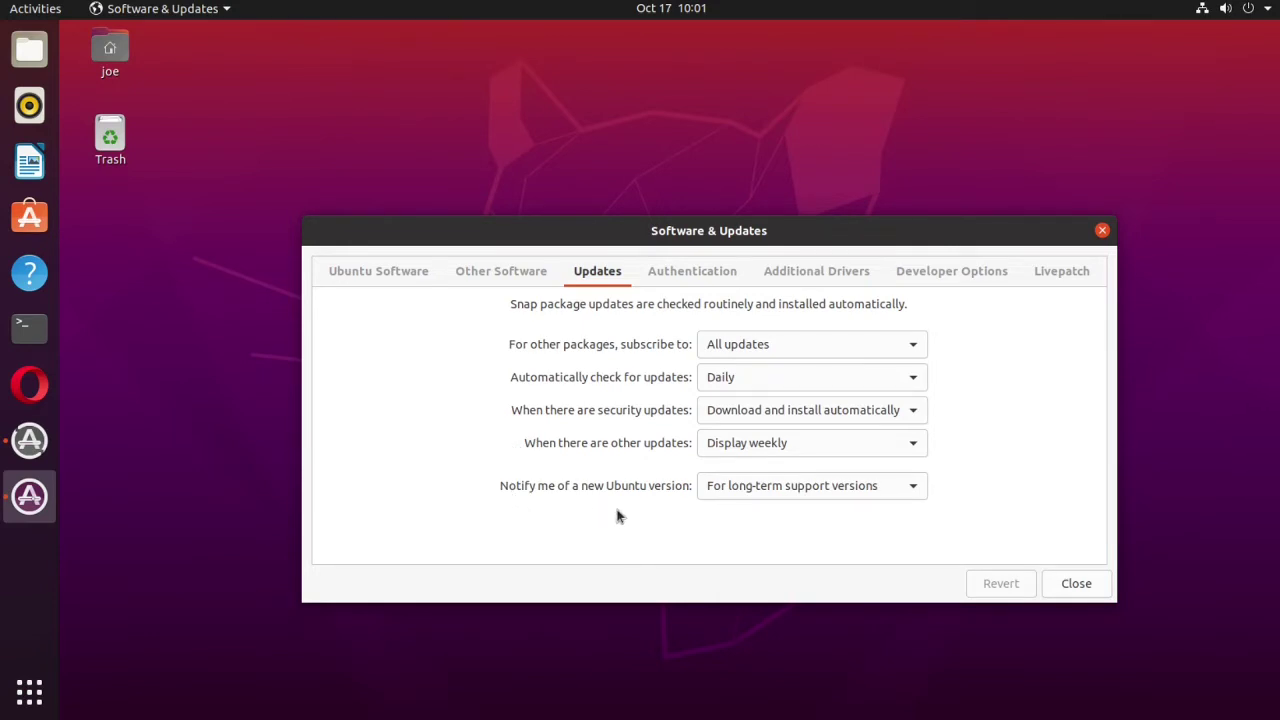
{"action": "left_click", "coordinate": [917, 490]}
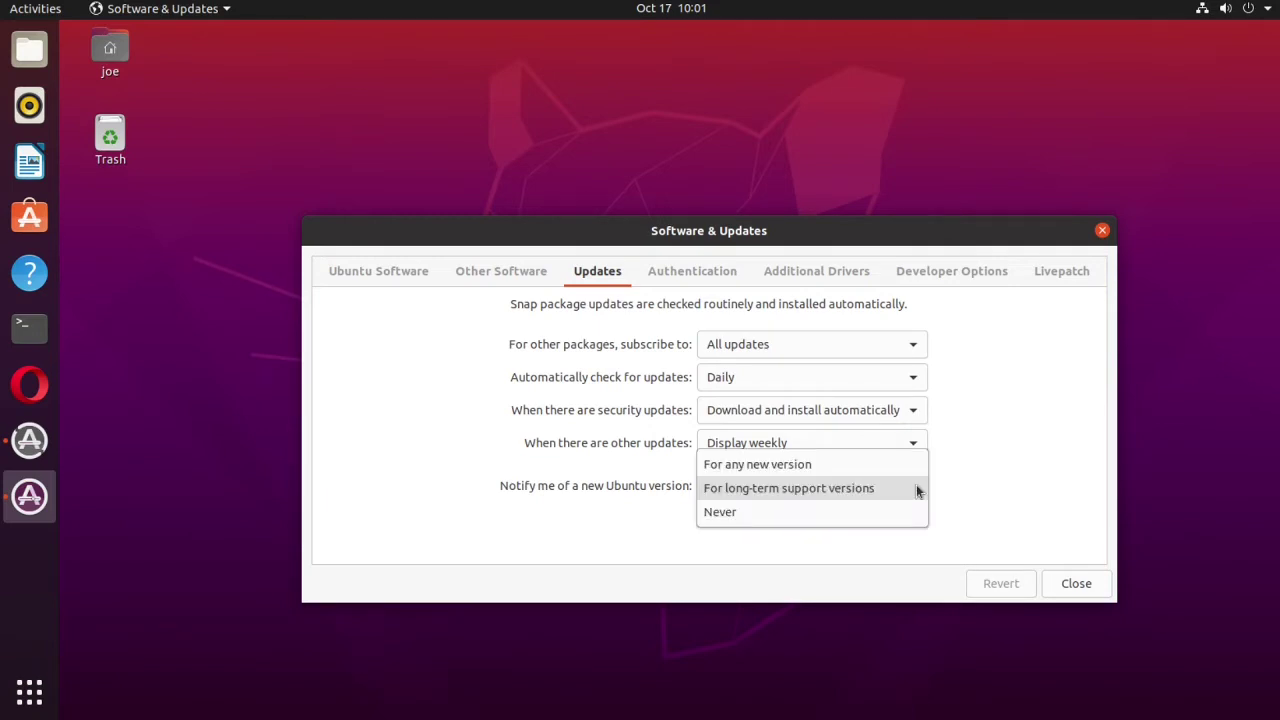
{"action": "left_click", "coordinate": [891, 466]}
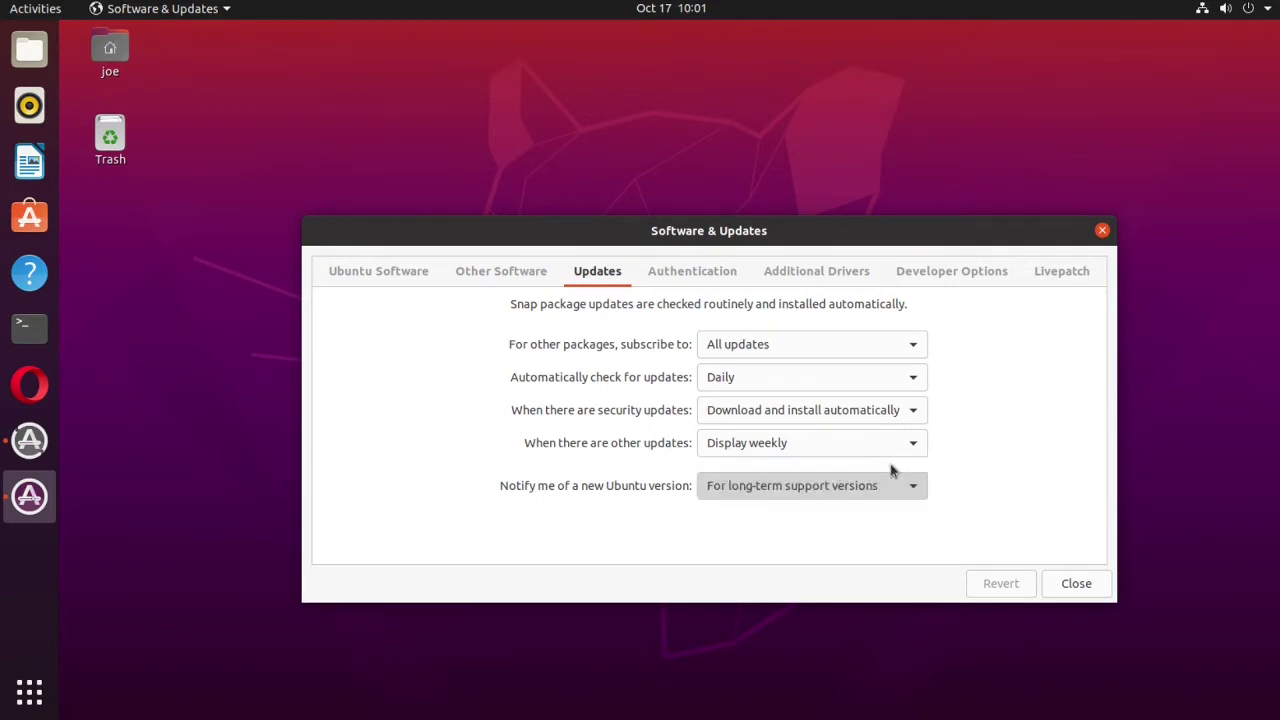
{"action": "type", "text": "********"}
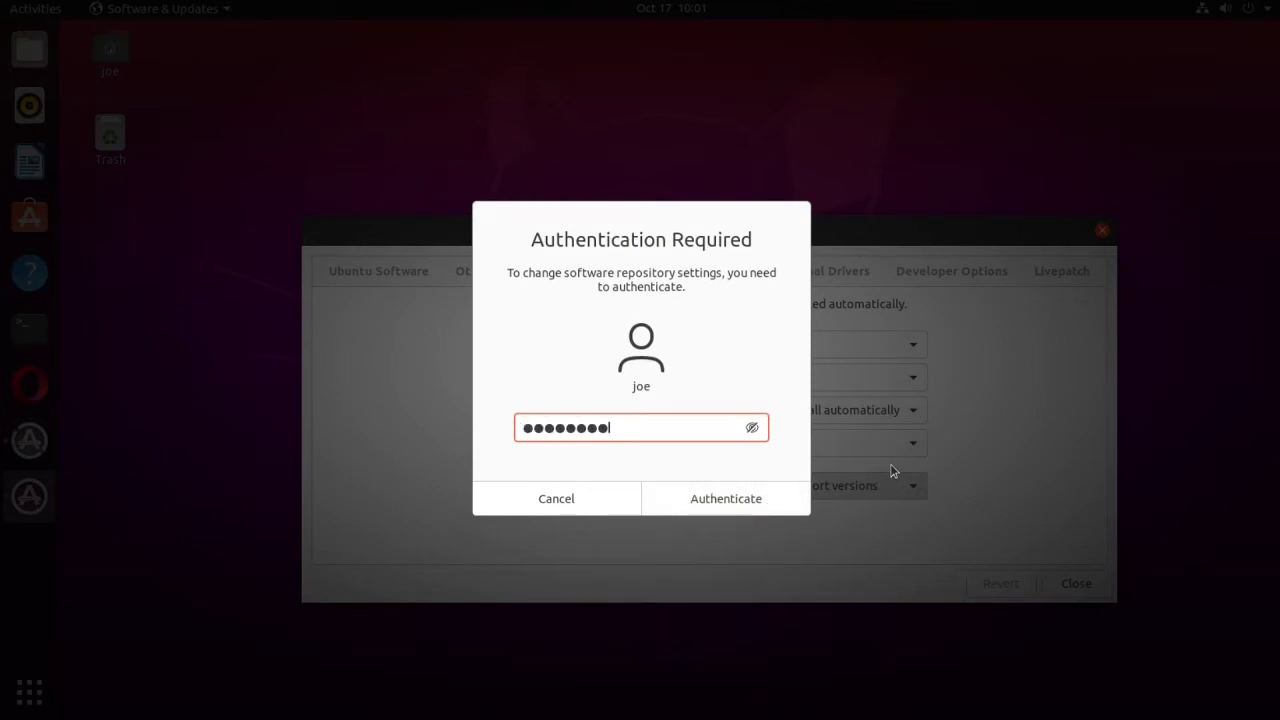
{"action": "key", "text": "Return"}
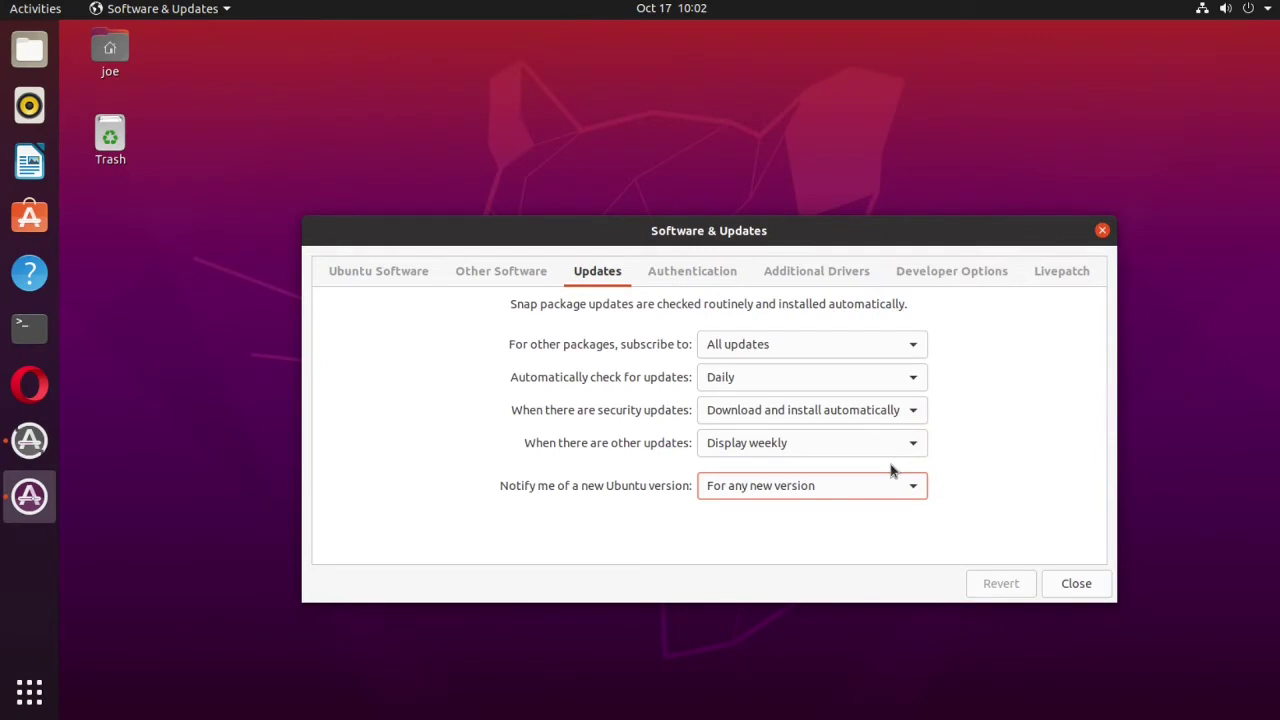
{"action": "left_click", "coordinate": [1086, 595]}
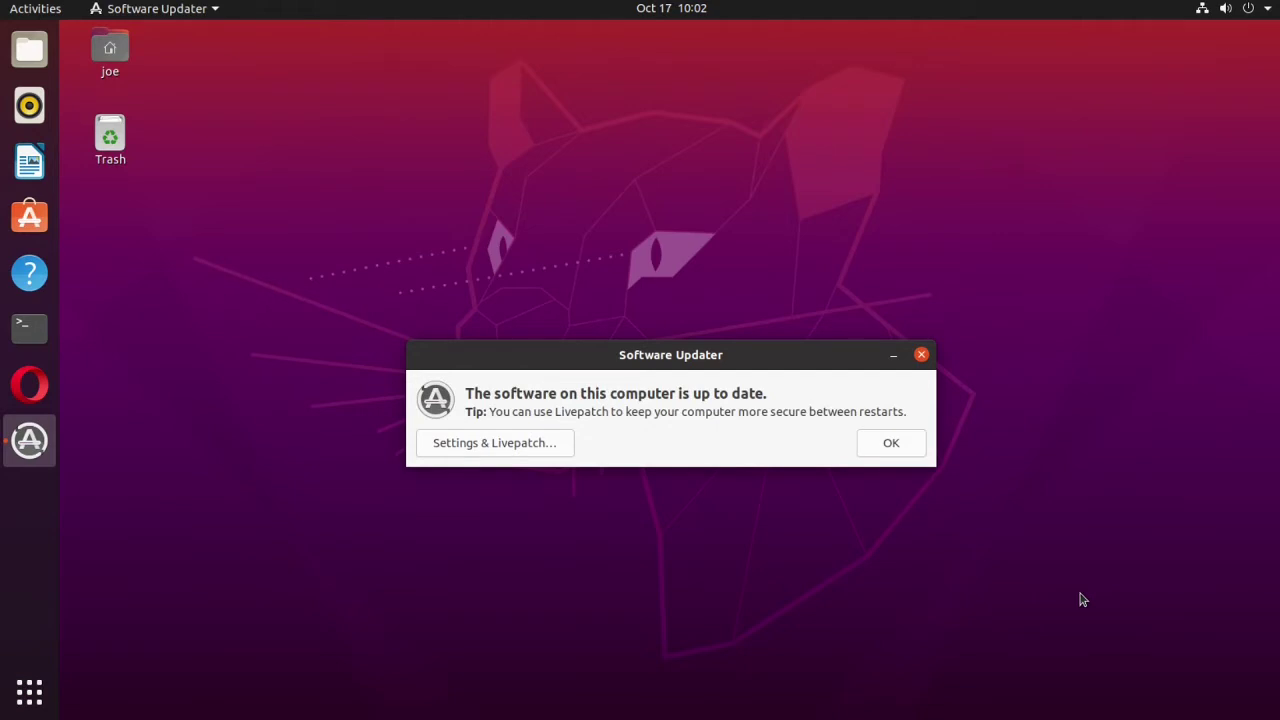
Dismiss the up-to-date message and relaunch Software Updater from a 'sol' search to reveal Ubuntu 21.04.
{"action": "left_click", "coordinate": [890, 443]}
{"action": "left_click", "coordinate": [44, 694]}
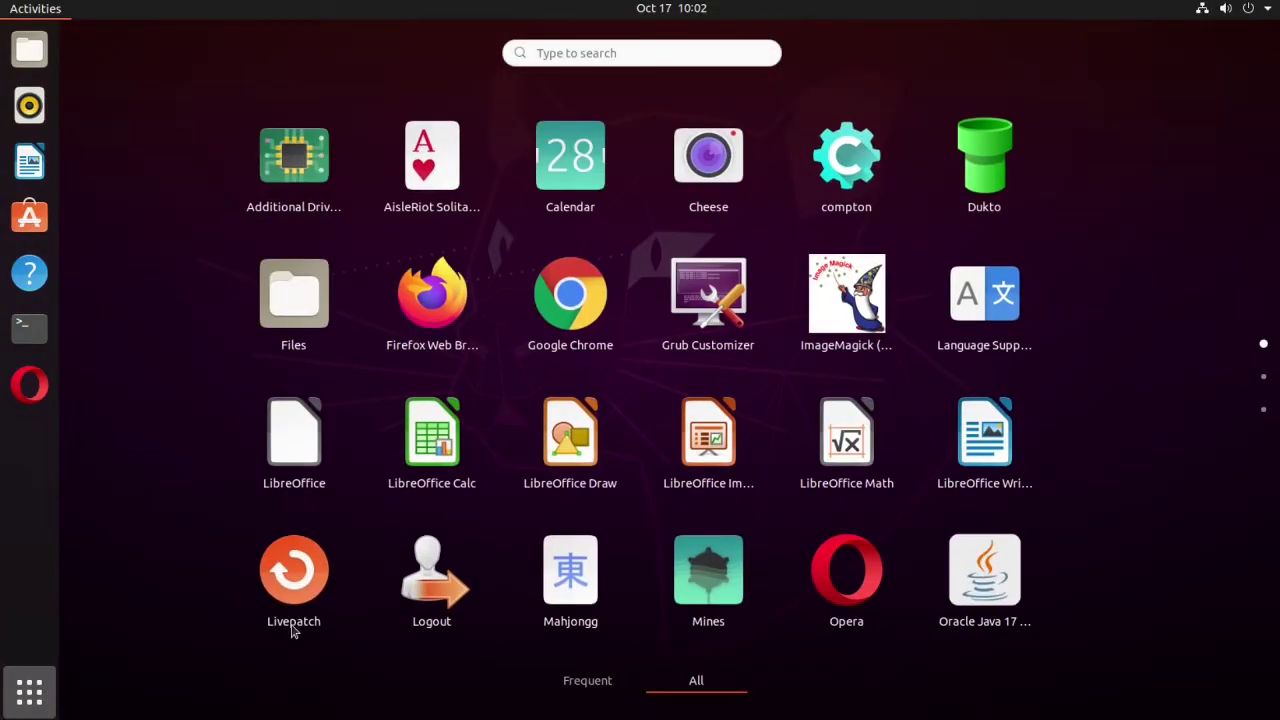
{"action": "type", "text": "sol"}
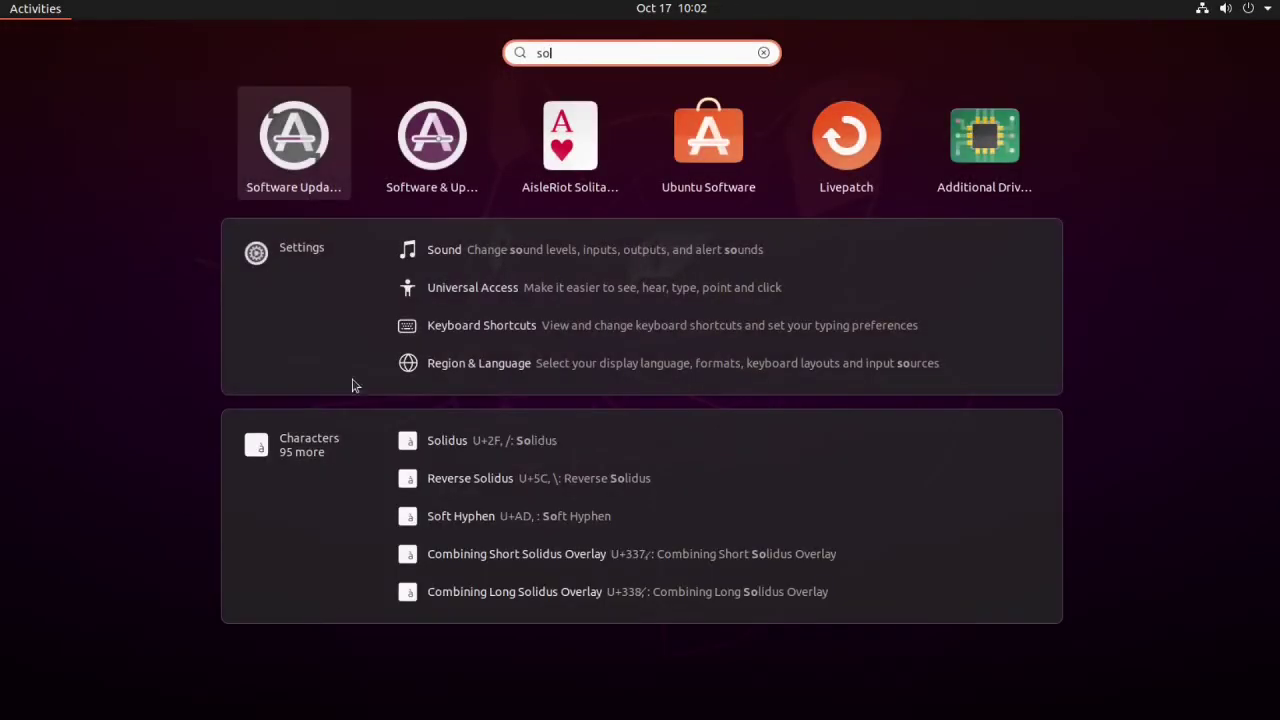
{"action": "left_click", "coordinate": [320, 140]}
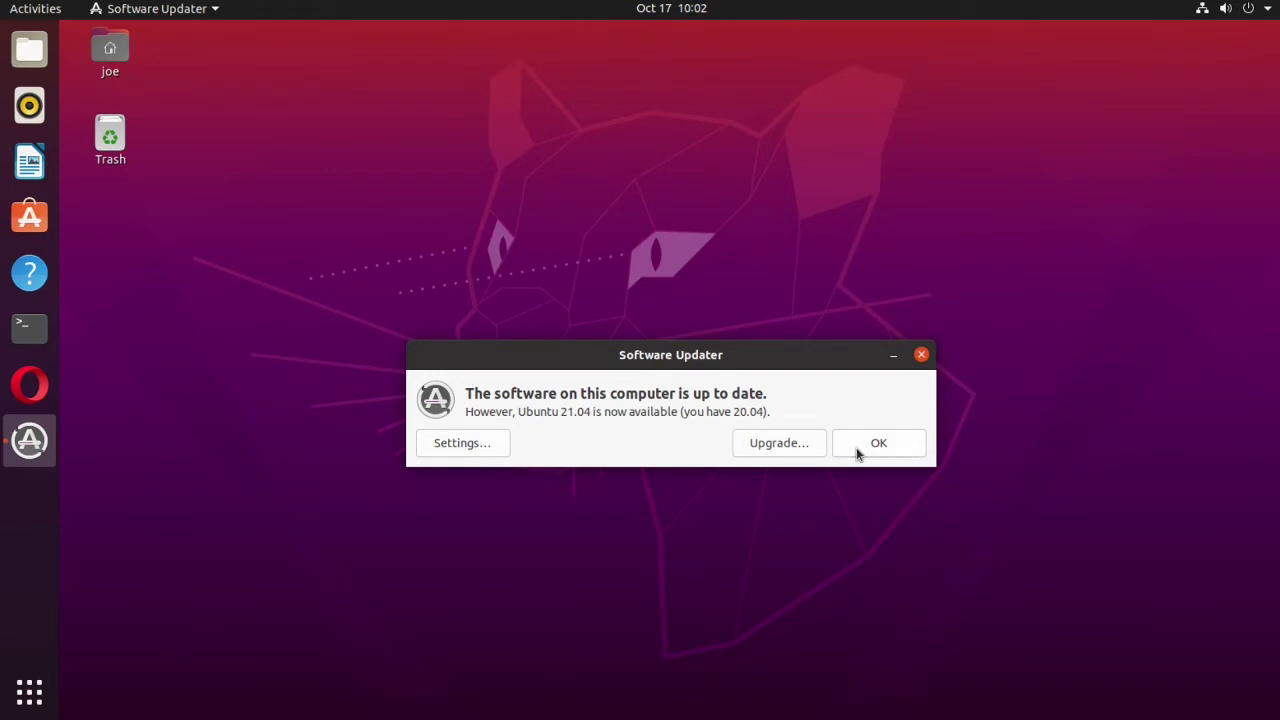
Authorise the upgrade to Ubuntu 21.04 with the account password and accept the Hirsute Hippo release notes.
{"action": "left_click", "coordinate": [805, 455]}
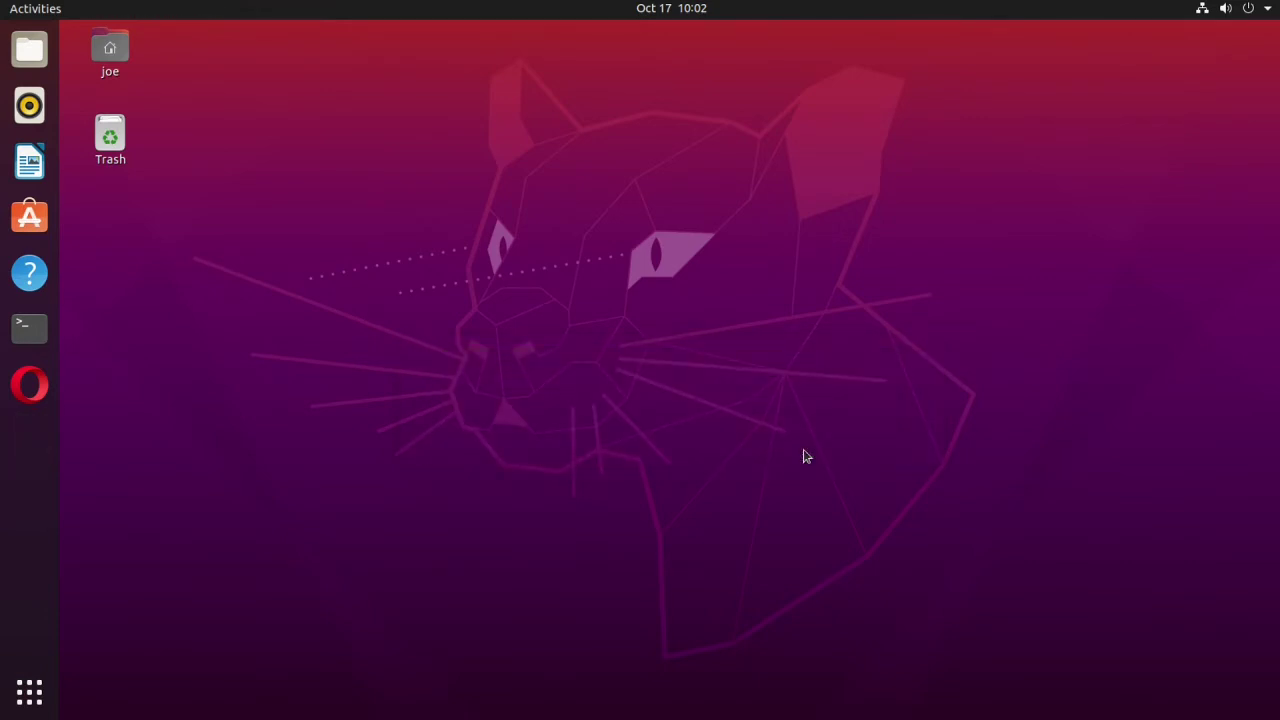
{"action": "type", "text": "********"}
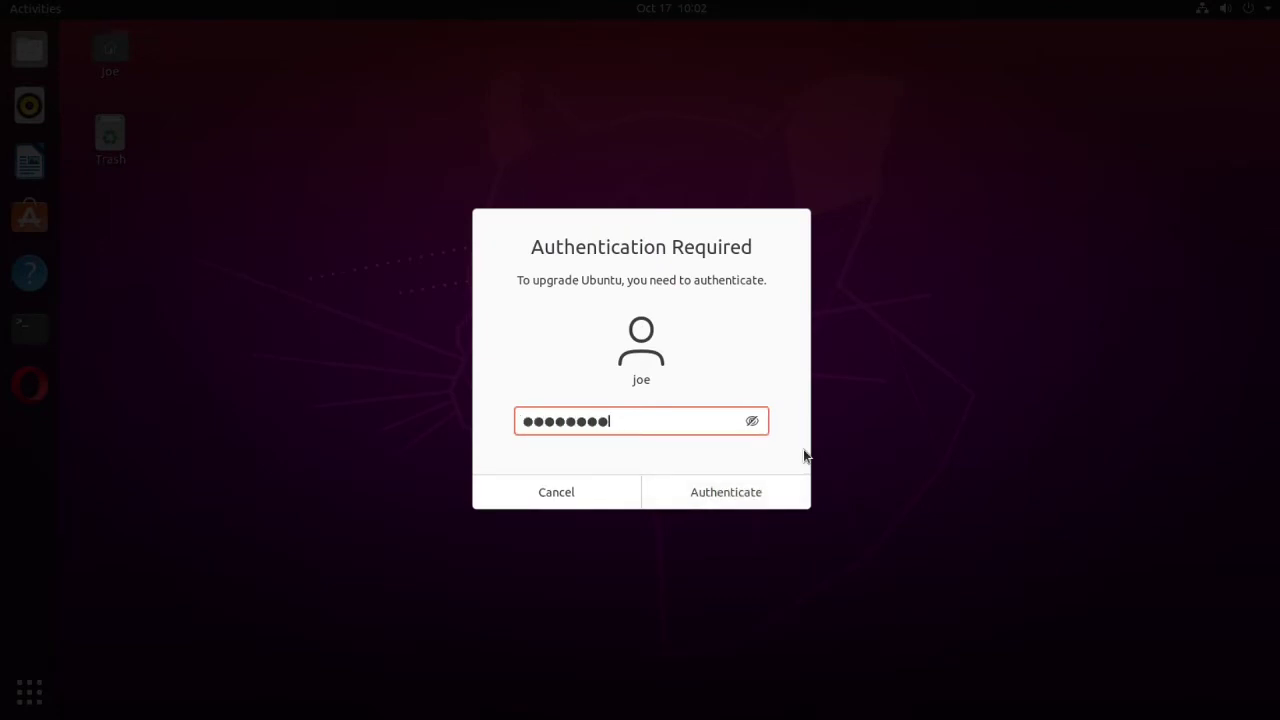
{"action": "key", "text": "Return"}
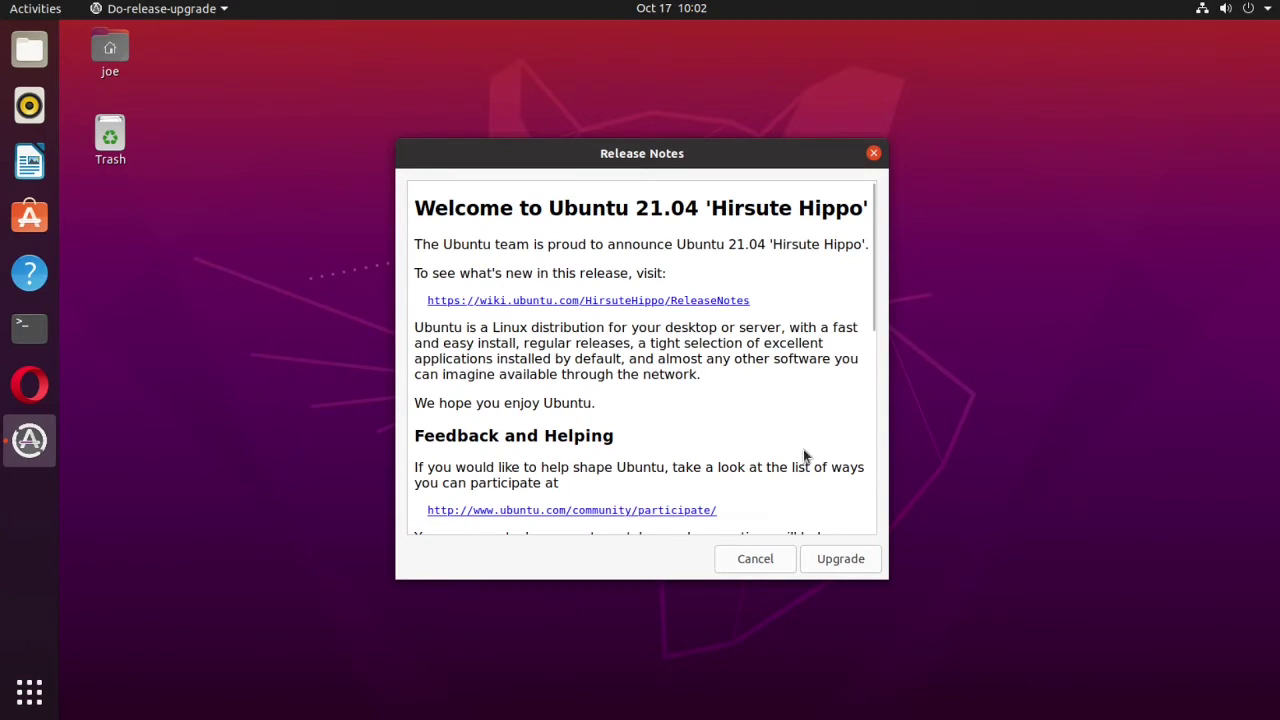
{"action": "left_click", "coordinate": [840, 559]}
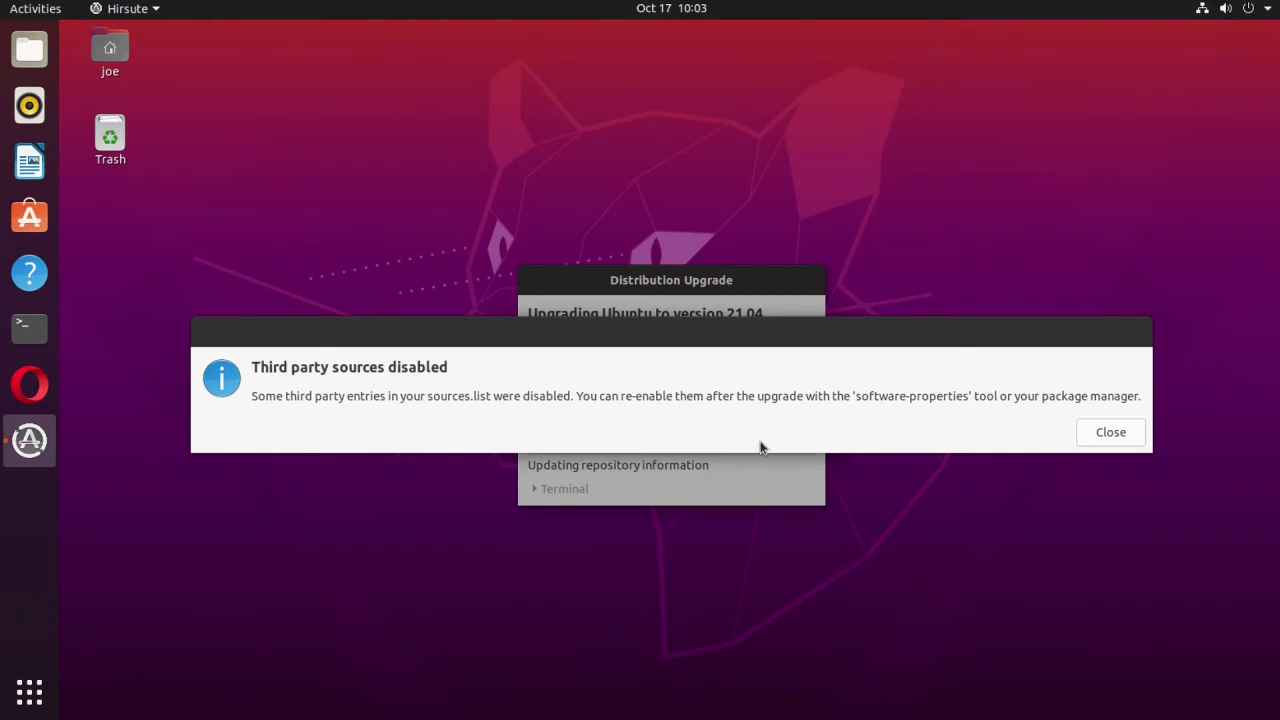
Dismiss the third-party sources notice, choose Start Upgrade, and close the lock-screen-disabled notice.
{"action": "left_click", "coordinate": [1104, 441]}
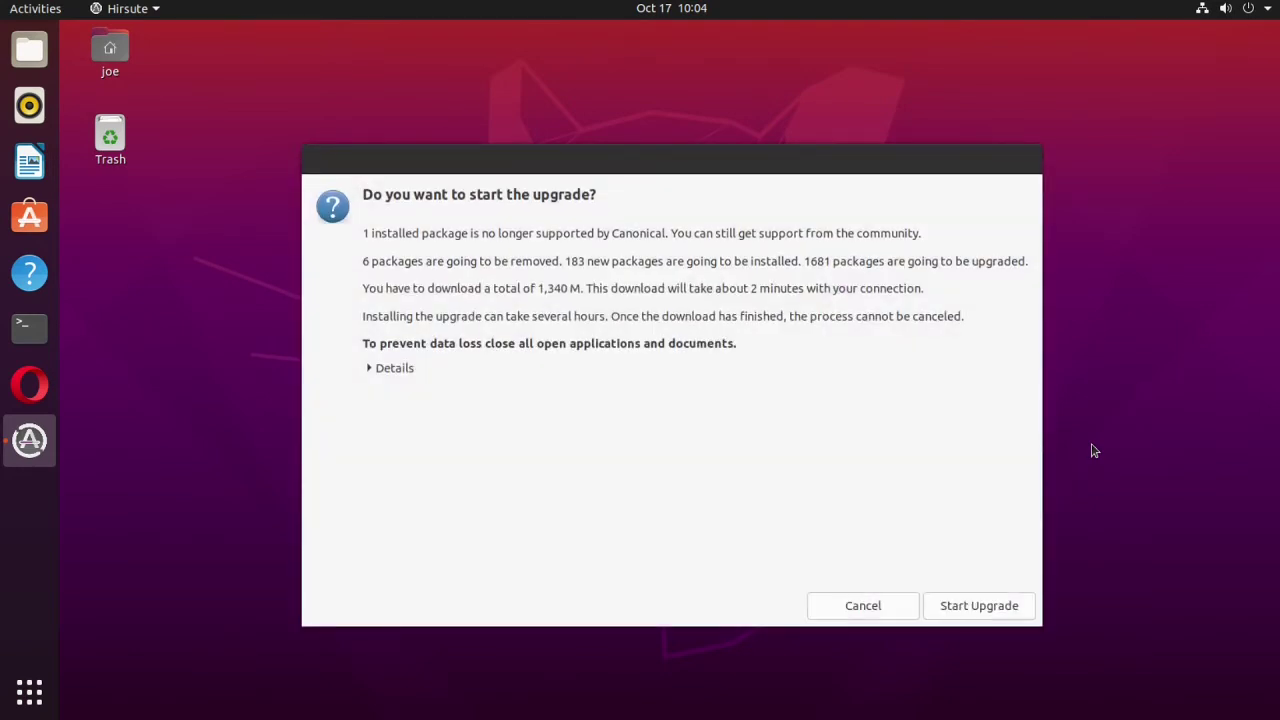
{"action": "left_click", "coordinate": [979, 607]}
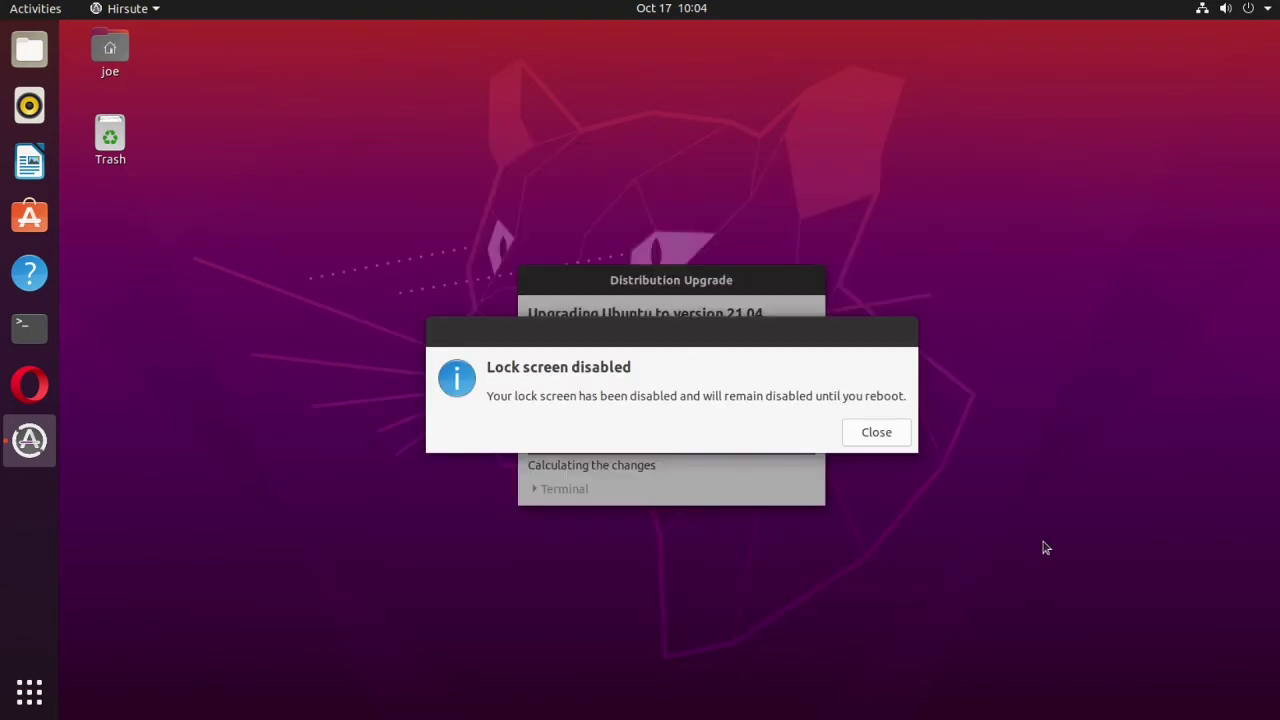
{"action": "left_click", "coordinate": [878, 434]}
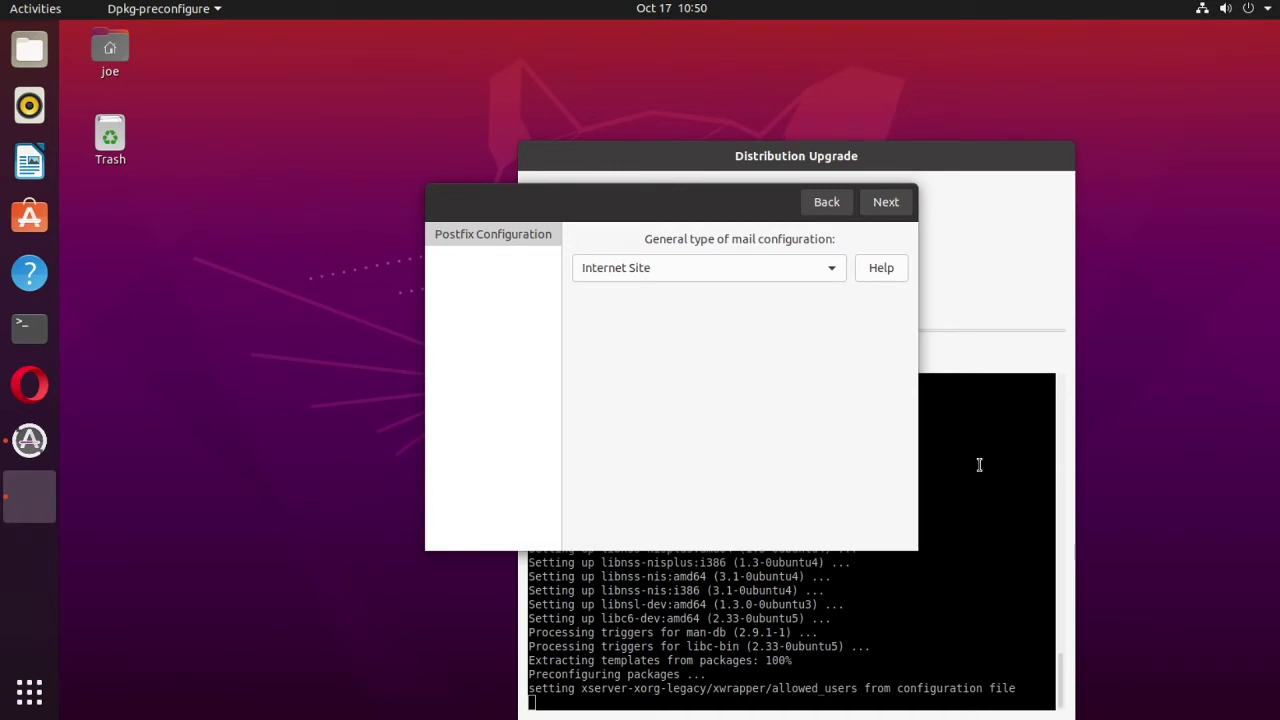
Choose 'No configuration' as the Postfix general mail configuration type and continue.
{"action": "left_click", "coordinate": [837, 269]}
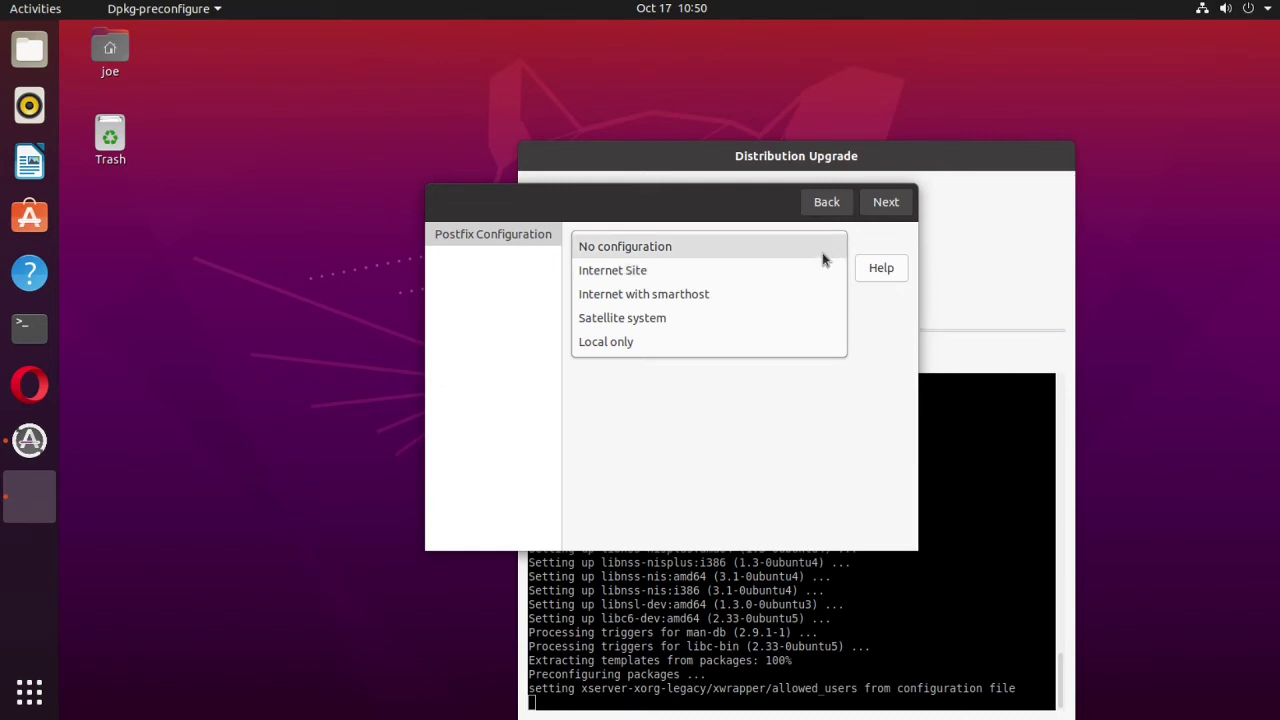
{"action": "left_click", "coordinate": [822, 253]}
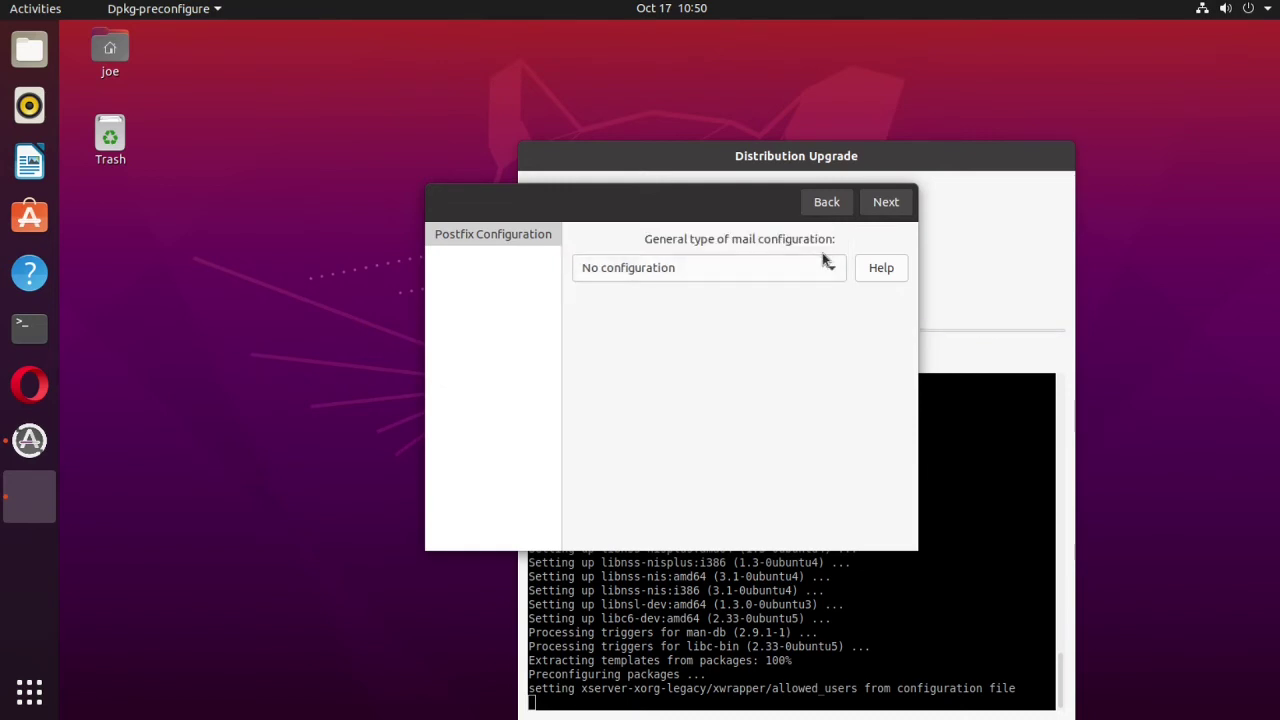
{"action": "left_click", "coordinate": [886, 203]}
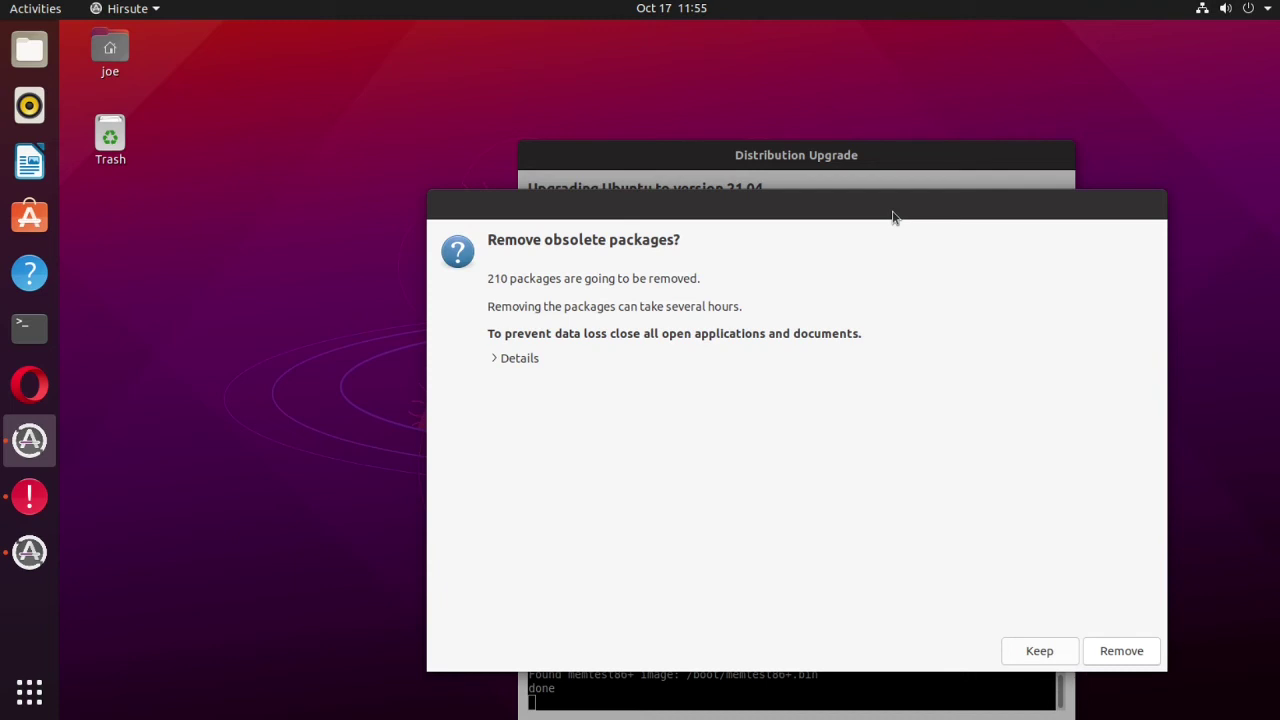
Confirm removal of the 210 obsolete packages, then choose Restart Now when the upgrade completes.
{"action": "left_click", "coordinate": [1120, 651]}
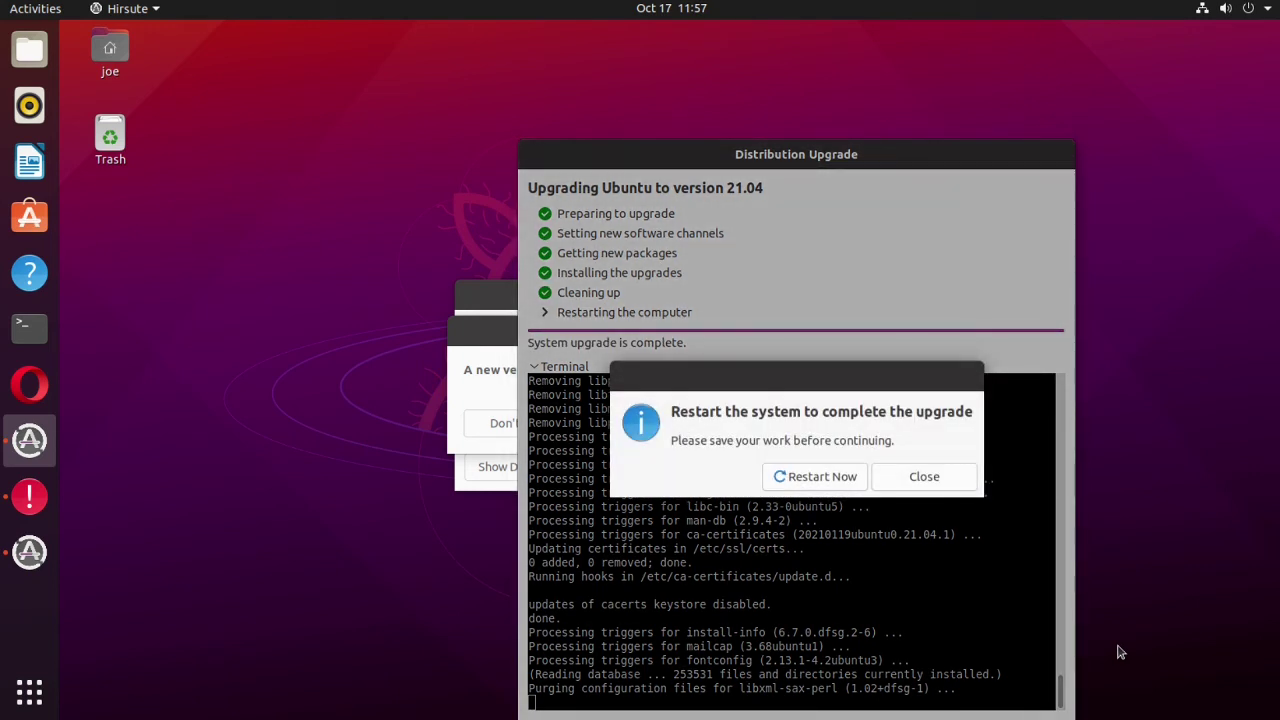
{"action": "left_click", "coordinate": [815, 477]}
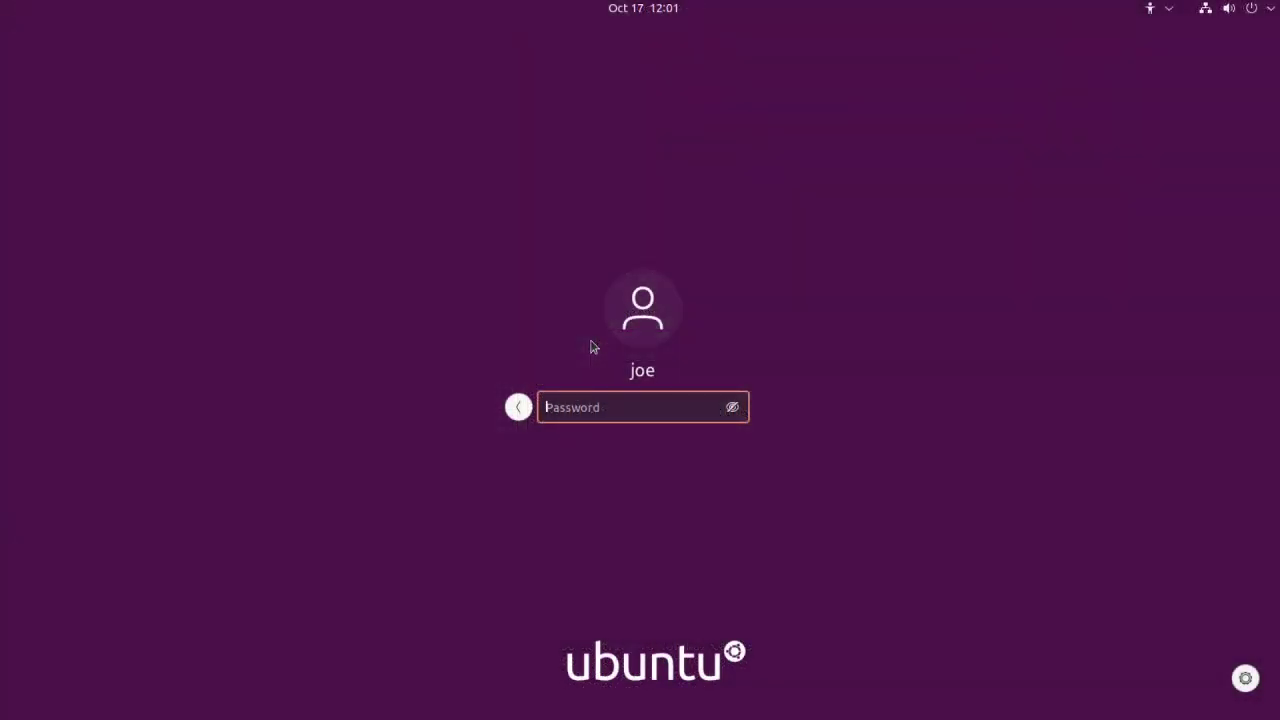
Enter the account password at the Ubuntu login screen to sign in.
{"action": "type", "text": "*******"}
{"action": "key", "text": "Return"}
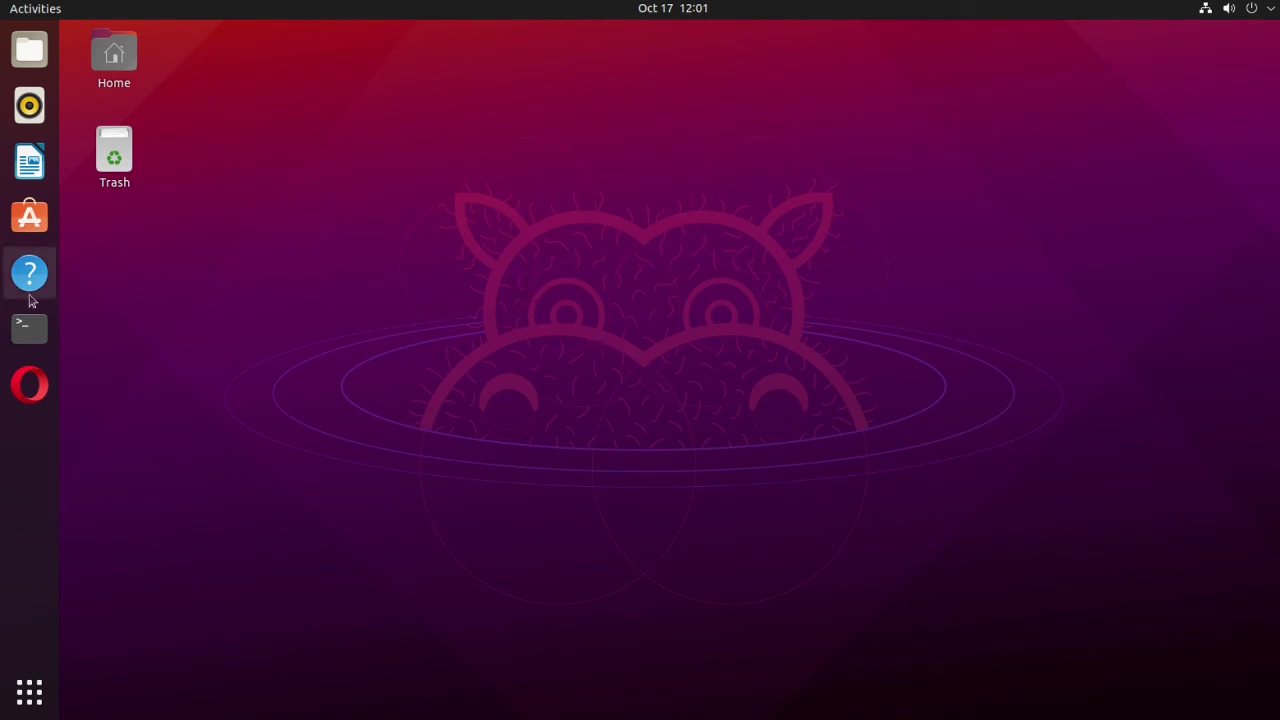
Run lsb_release -a in a new terminal and highlight the Ubuntu 21.04 Description line.
{"action": "left_click", "coordinate": [30, 330]}
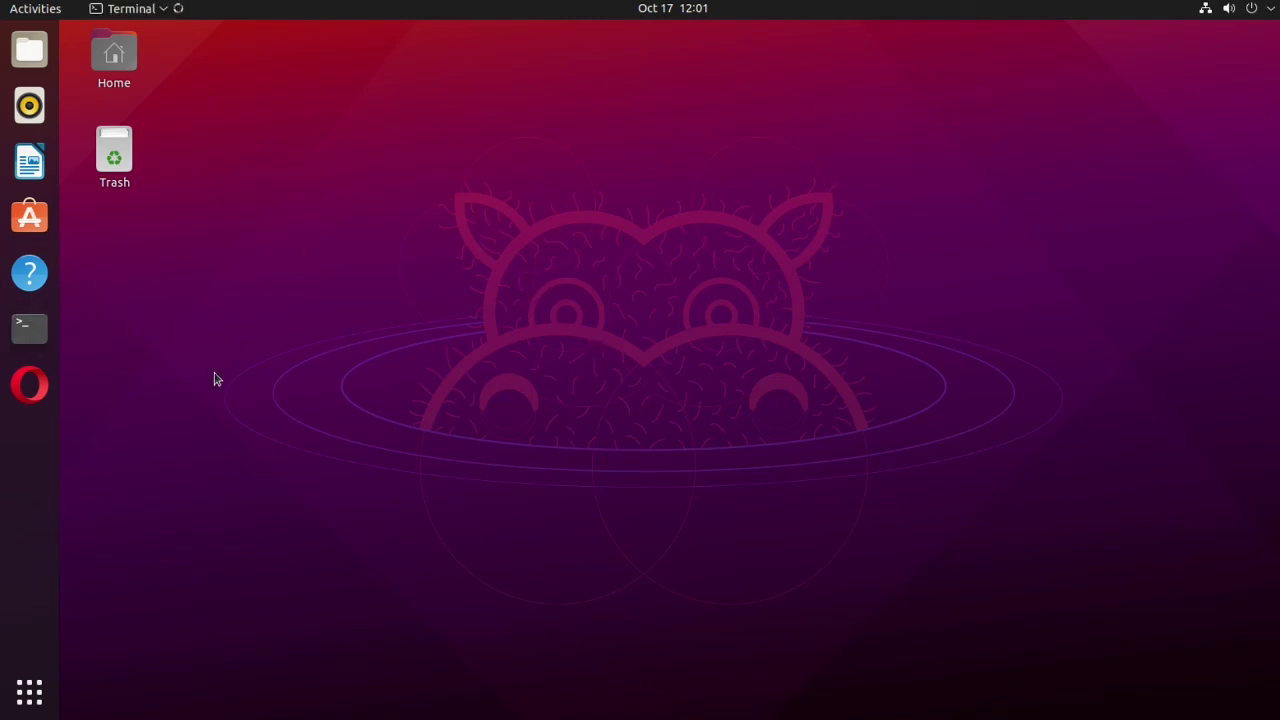
{"action": "left_click_drag", "start_coordinate": [353, 84], "coordinate": [535, 110]}
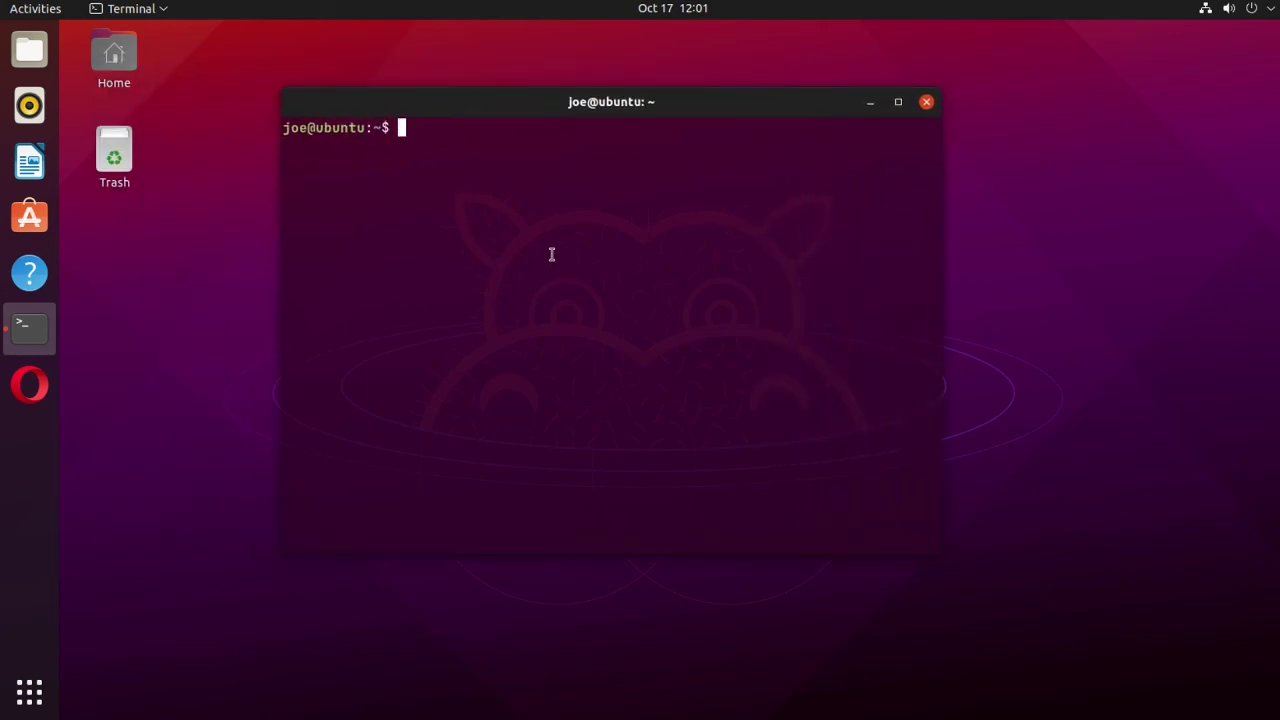
{"action": "type", "text": "lsb_release -a"}
{"action": "key", "text": "Return"}
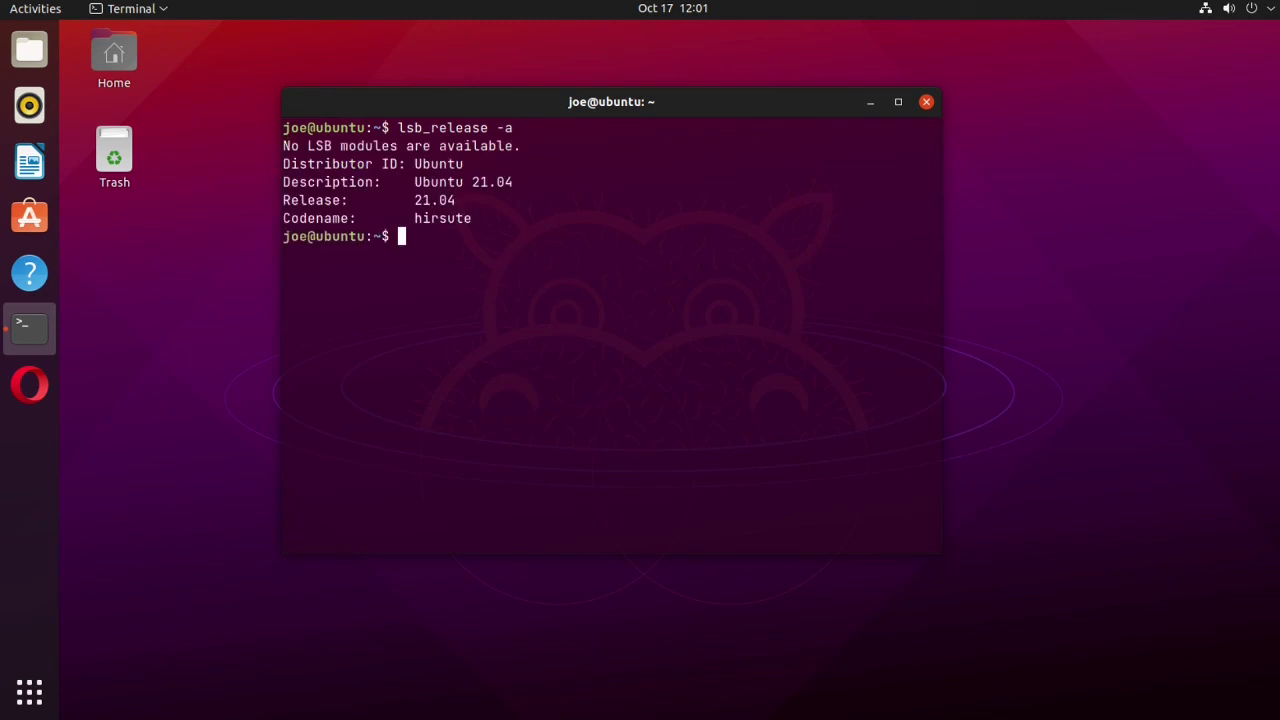
{"action": "left_click_drag", "start_coordinate": [517, 181], "coordinate": [416, 183]}
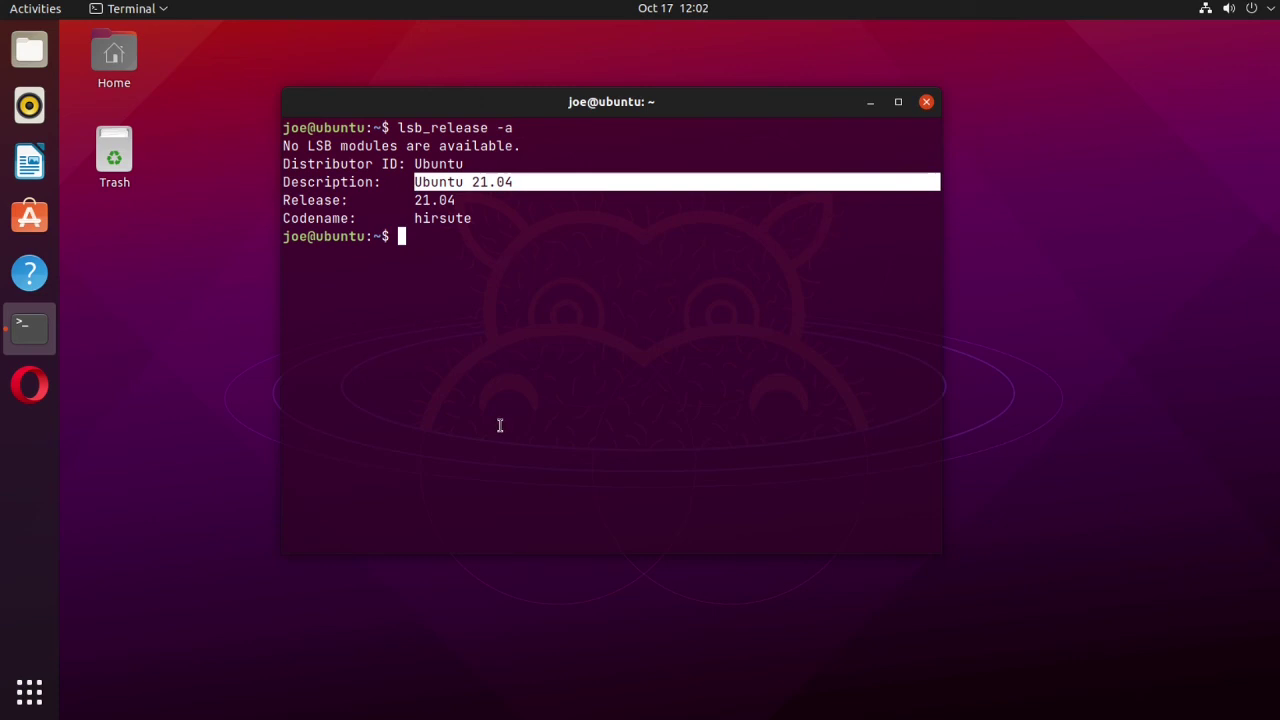